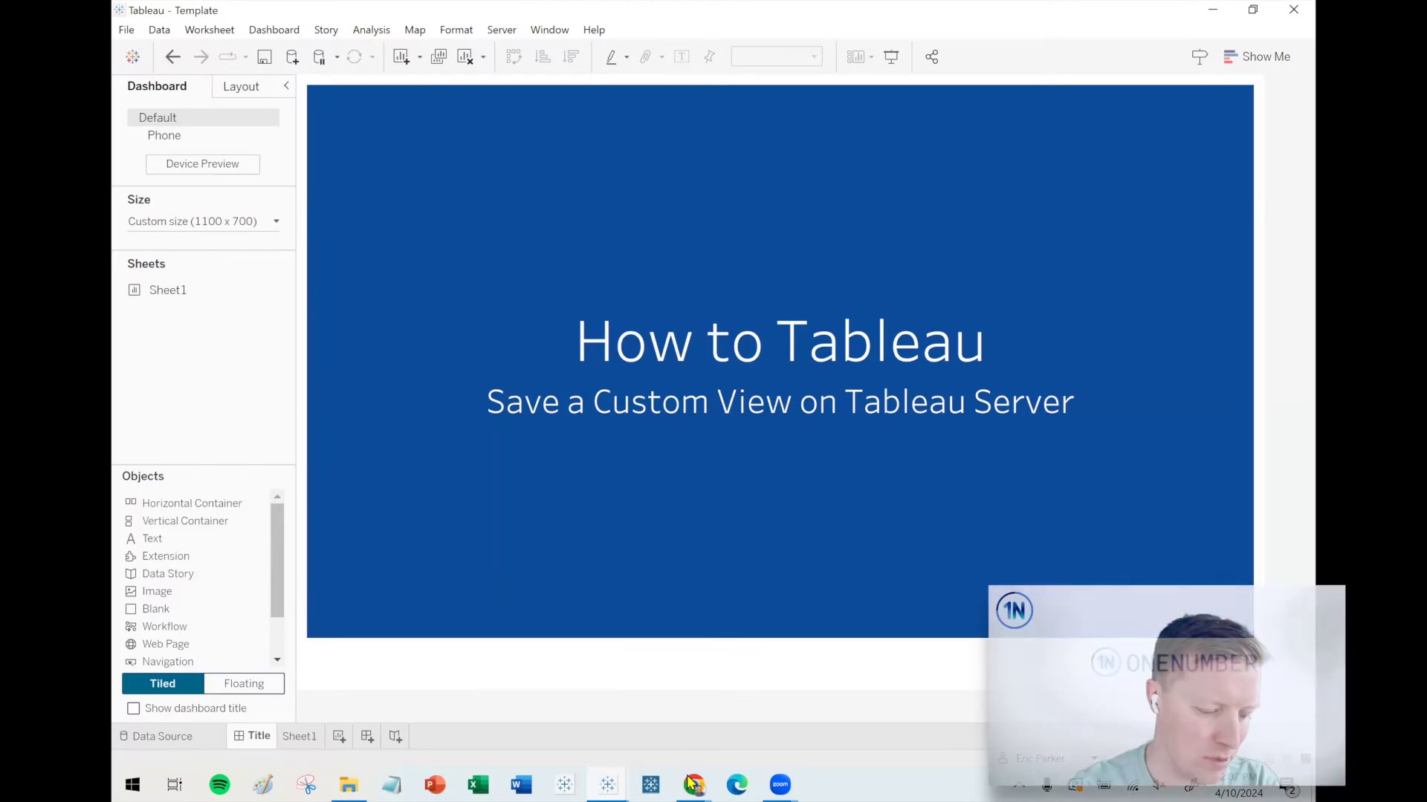
Bring the browser window with the Multilingual Student Overview dashboard to the front
mouse_move(693, 784)
click(769, 743)
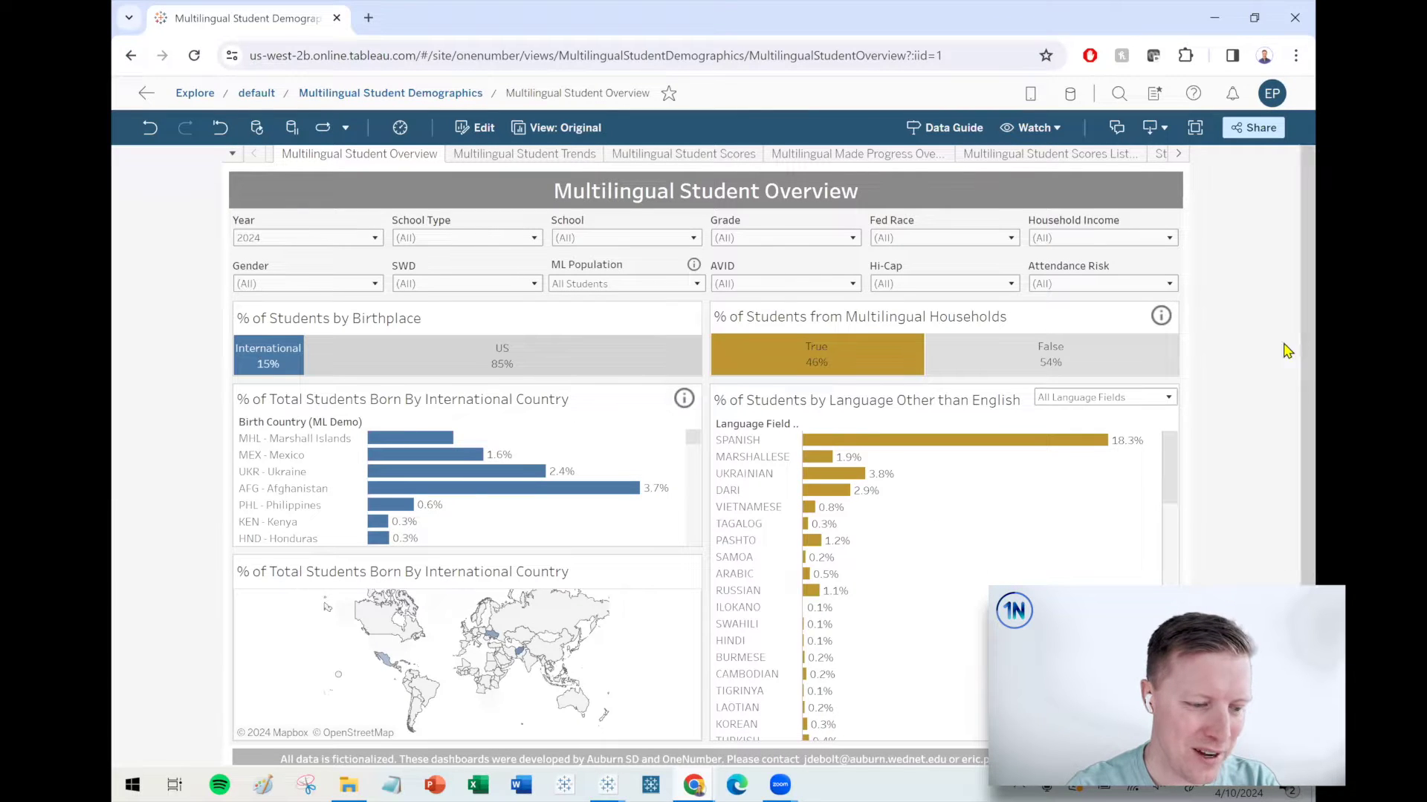
scroll(1290, 342, down, 1)
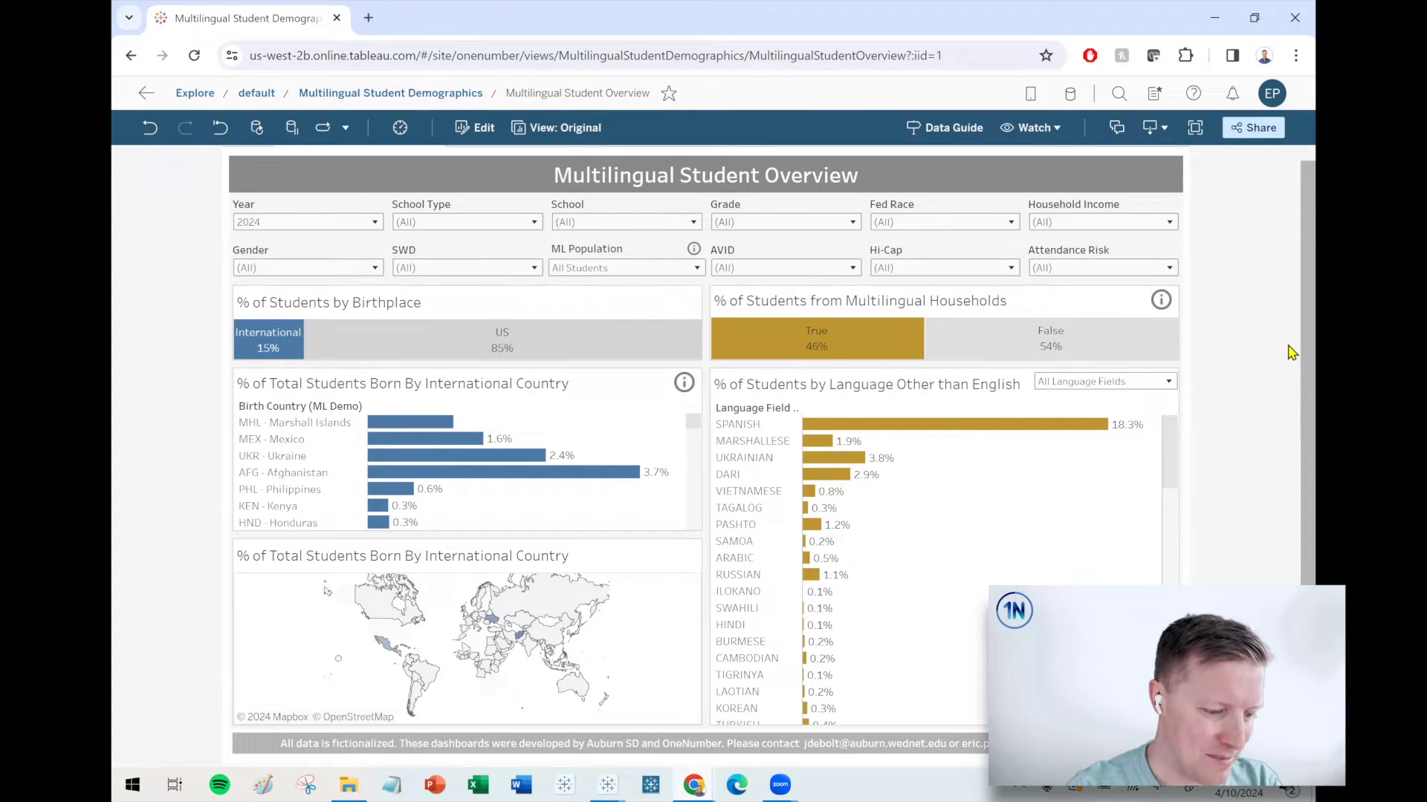
scroll(1291, 350, up, 1)
scroll(1291, 348, up, 1)
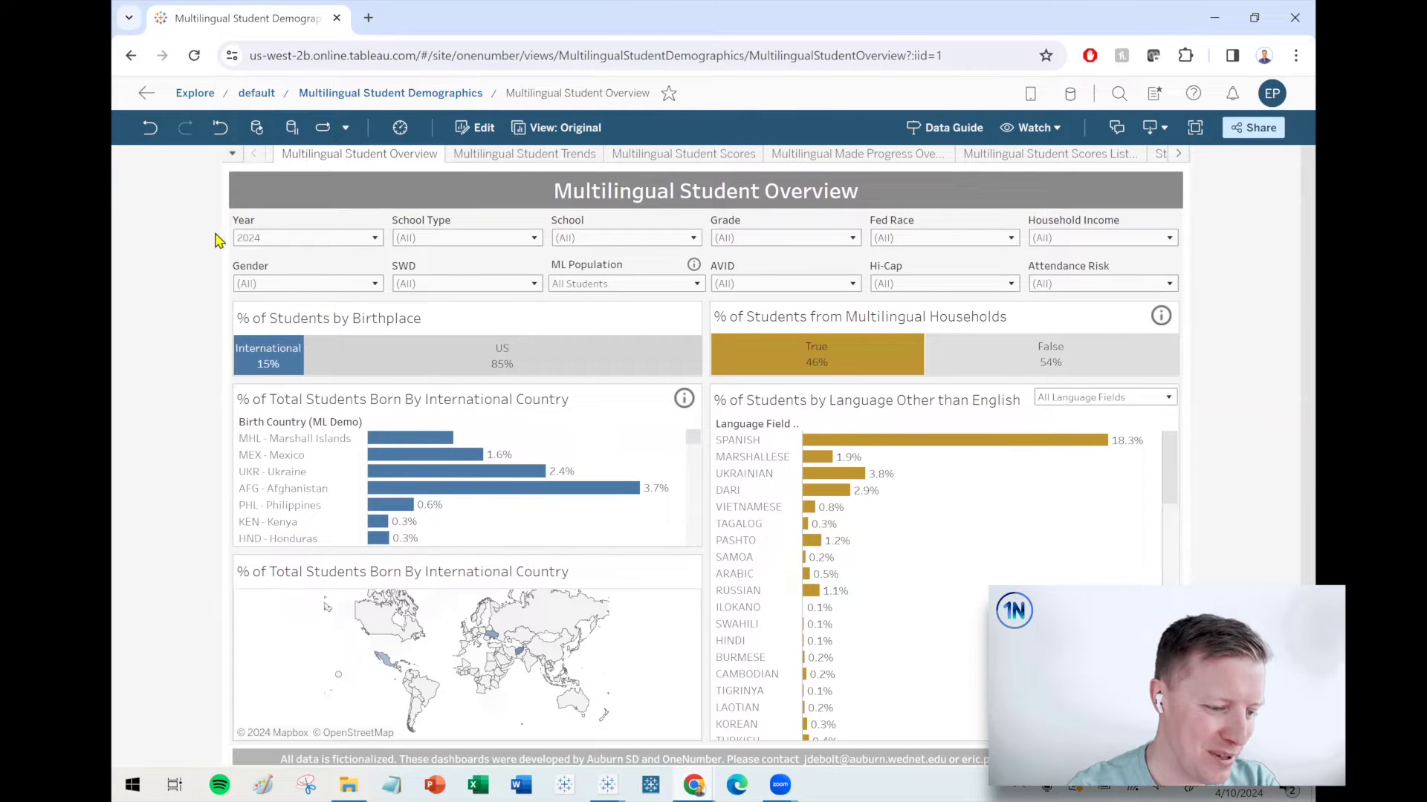
Limit the School filter to Oakwood High School only
click(616, 237)
click(561, 276)
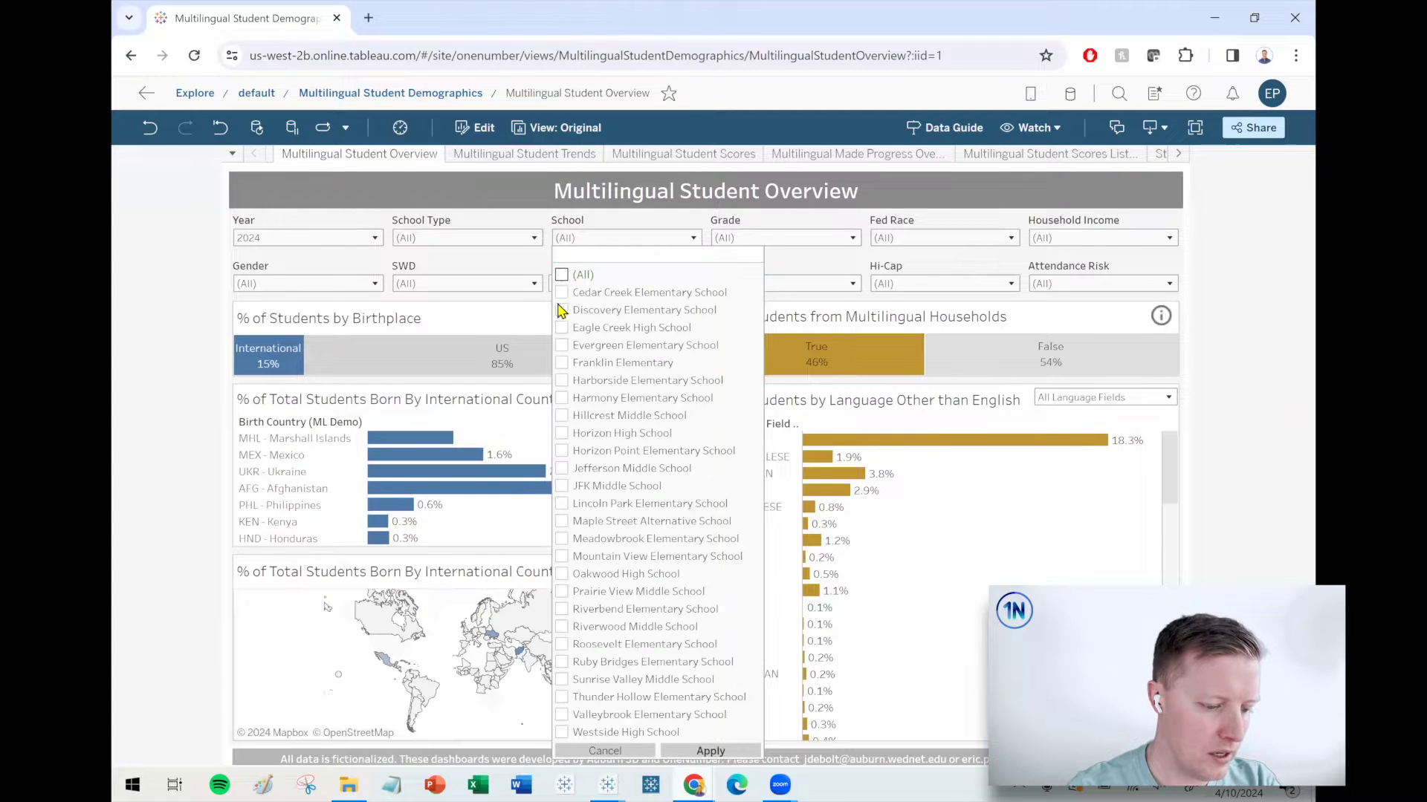
click(562, 574)
click(710, 751)
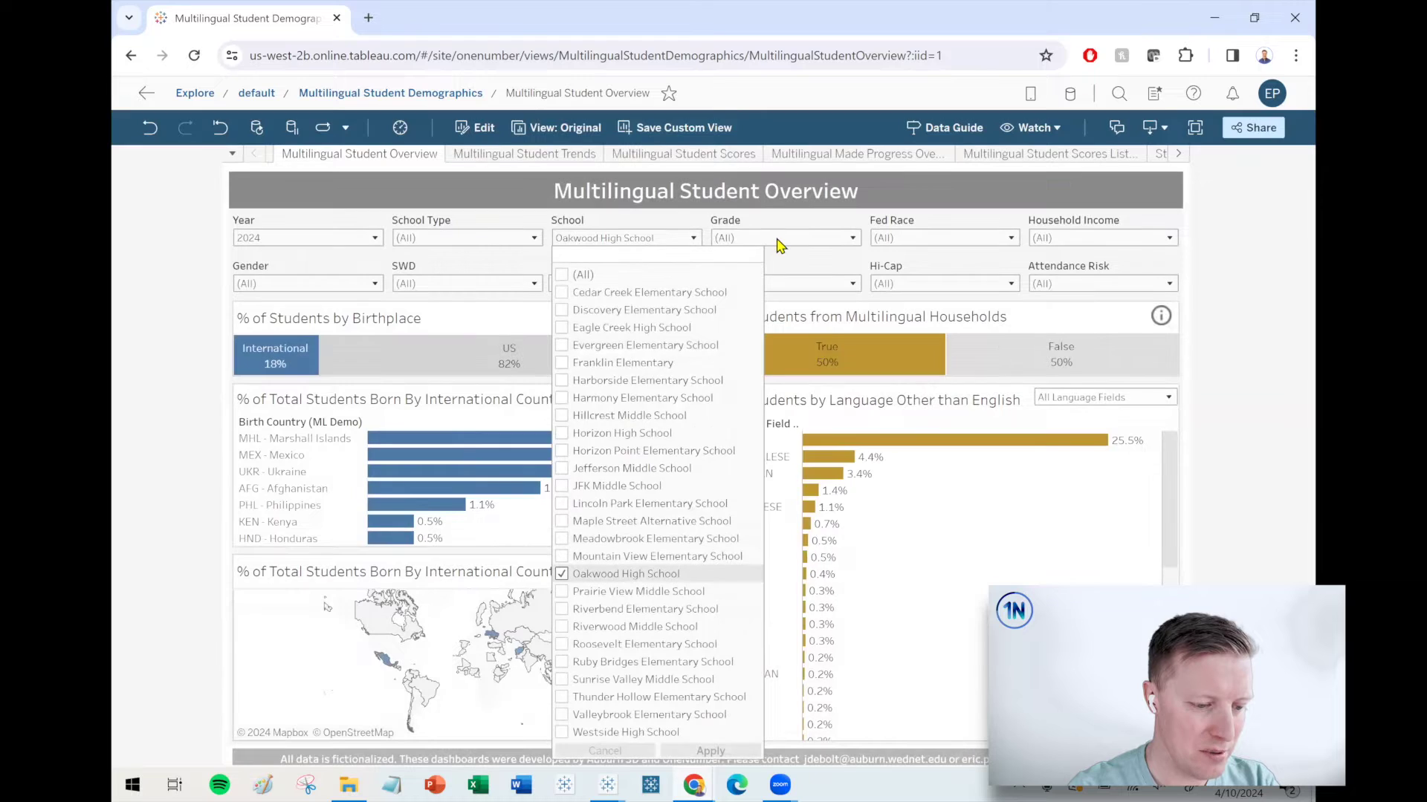
Restrict the Grade filter to 9 and the SWD filter to Y
click(781, 240)
click(723, 256)
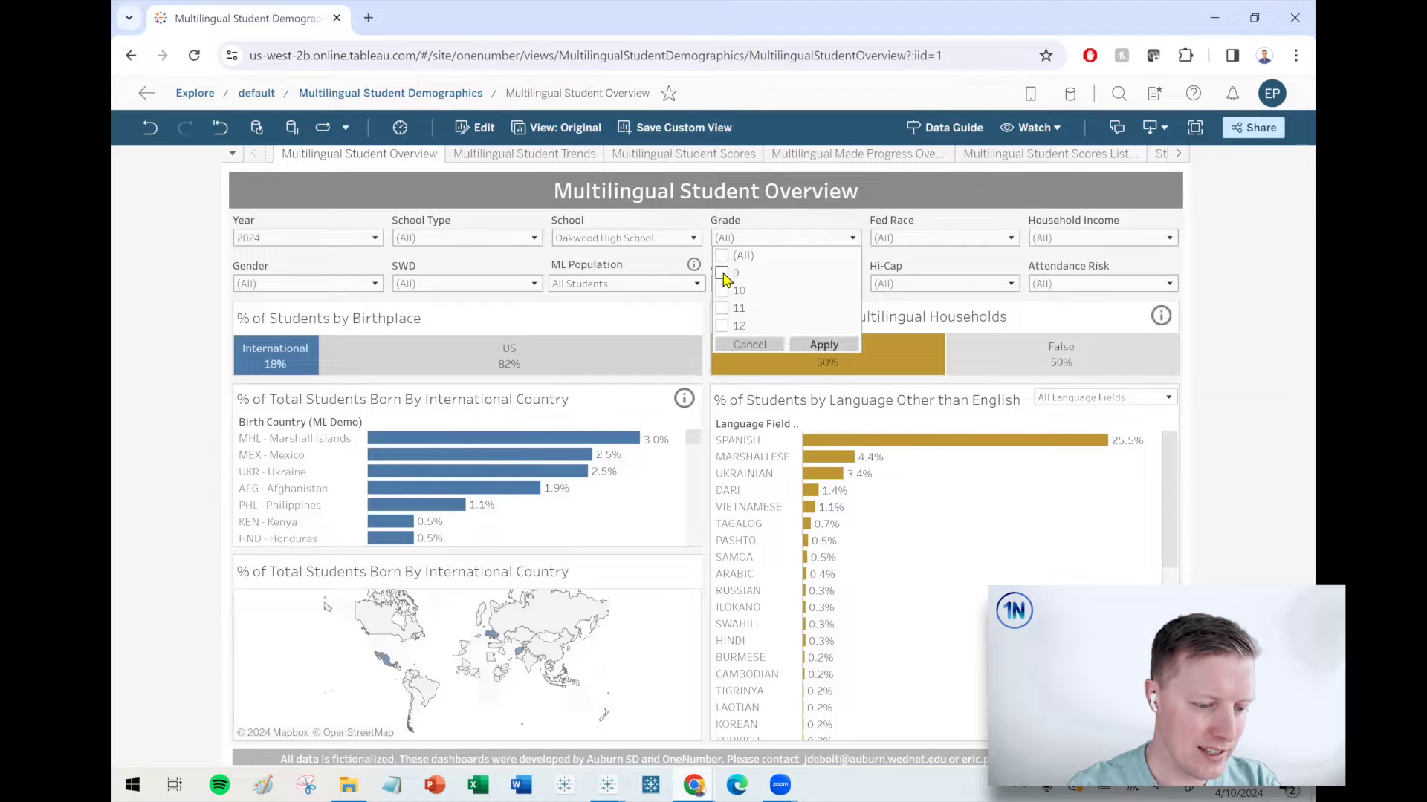
click(724, 272)
click(822, 345)
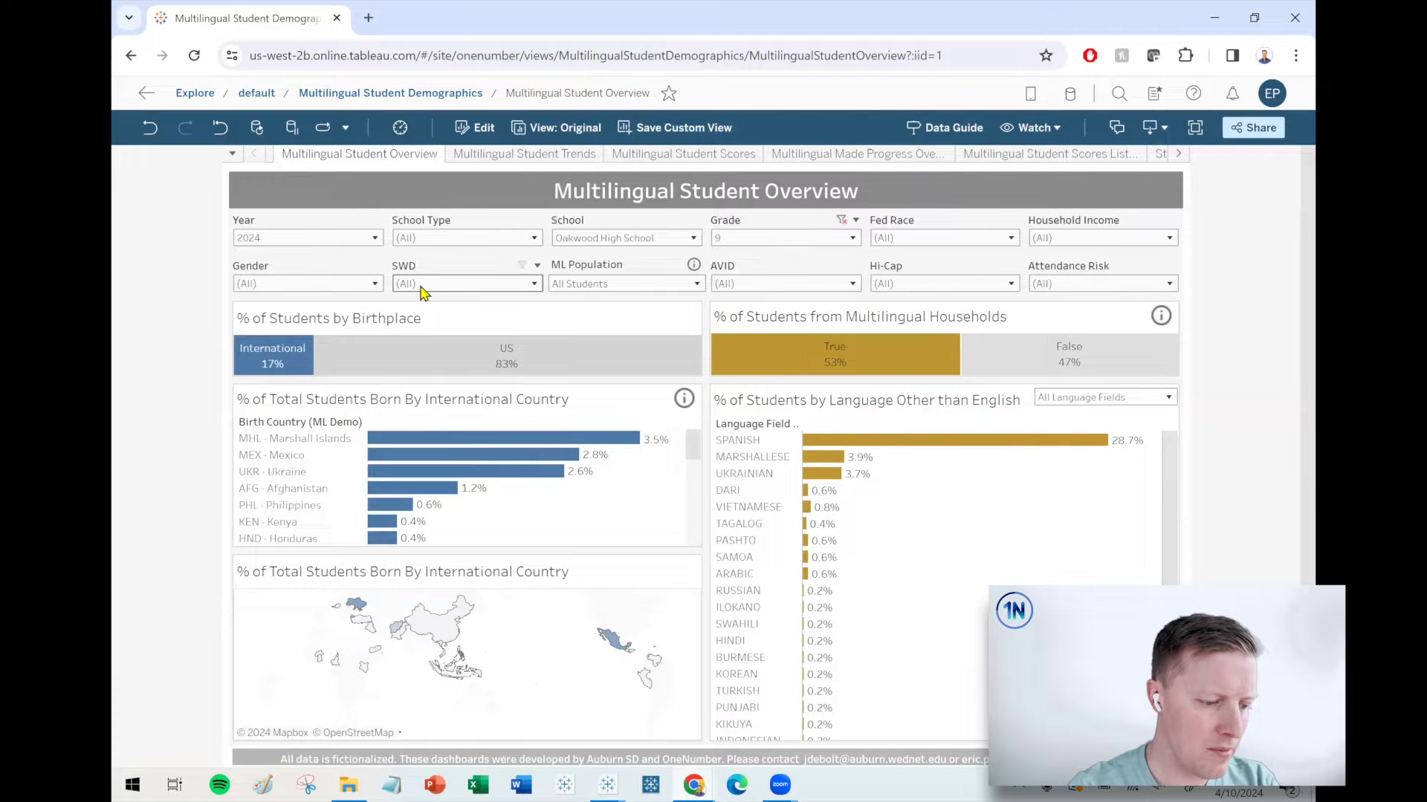
click(420, 284)
click(405, 336)
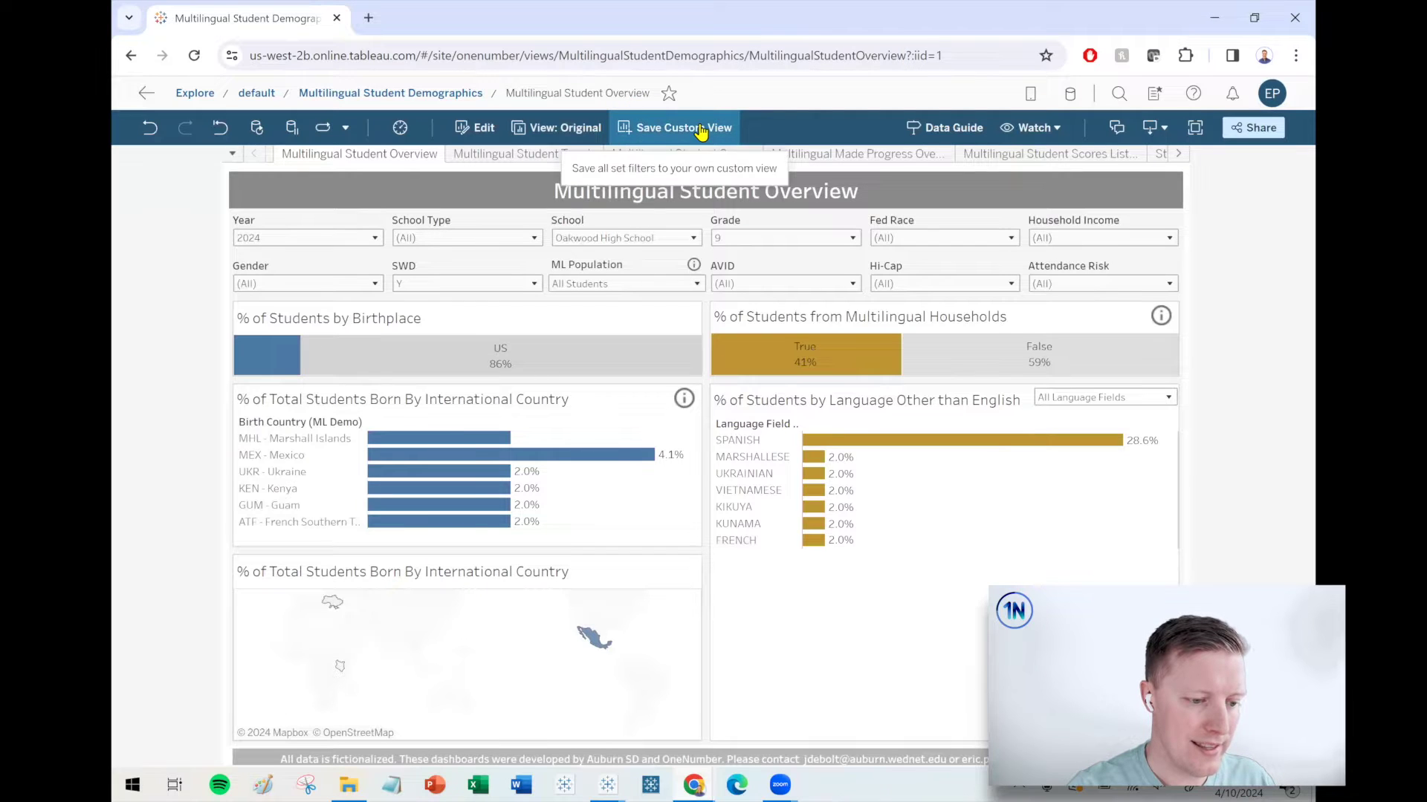
Save the filtered dashboard as custom view 'Oakwood, 9th Grade, SWD', visible to others
click(703, 131)
click(614, 451)
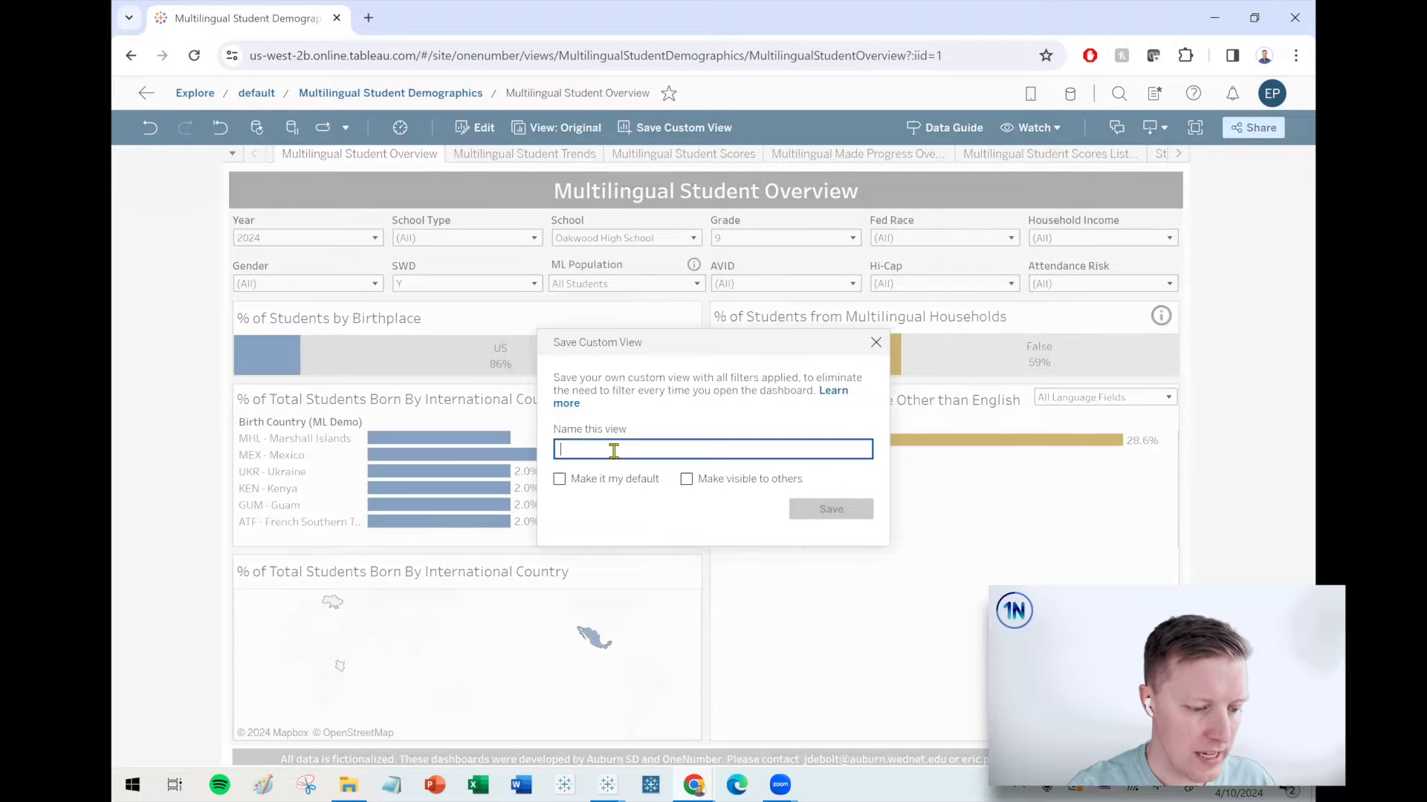
text(Ok)
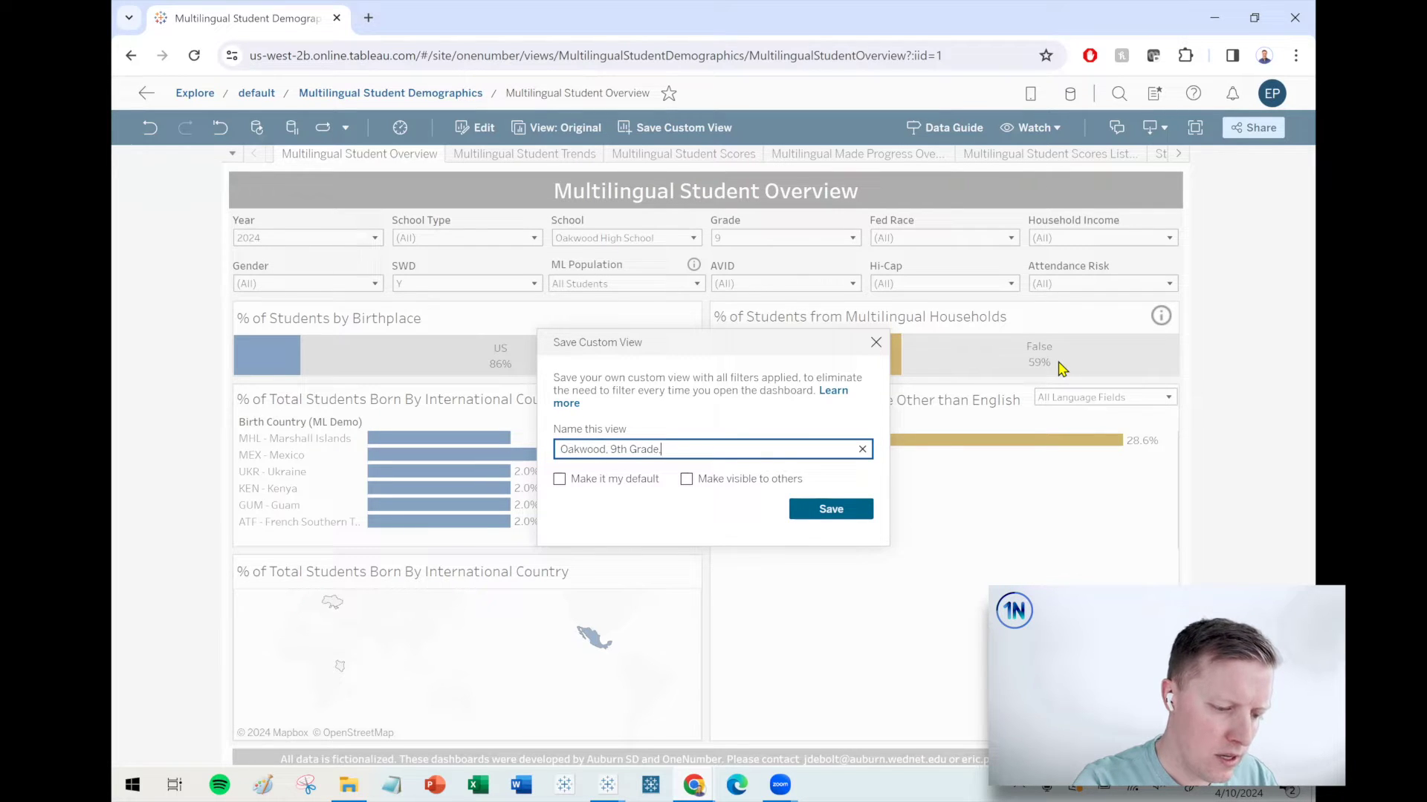
text(akwood, 9th Grade, SWD)
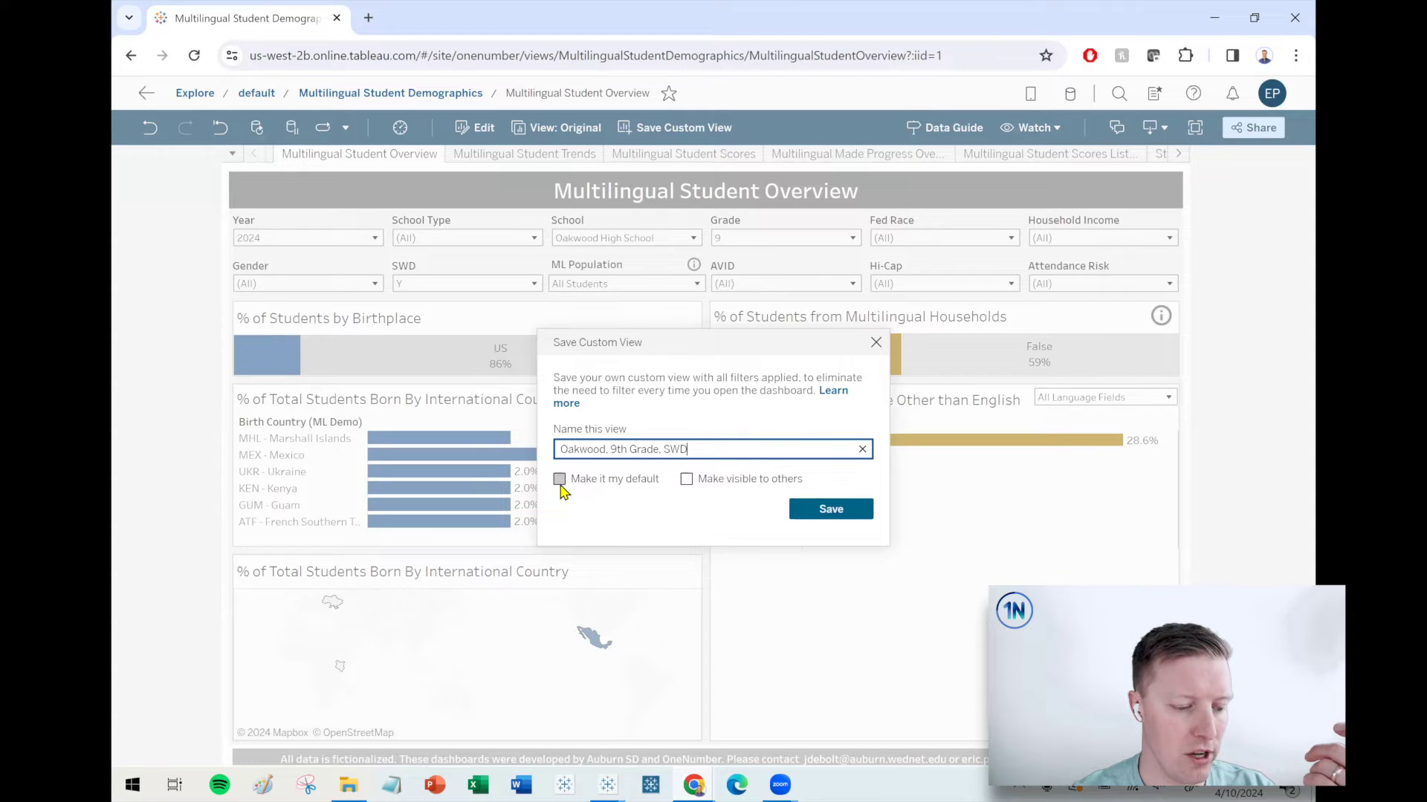
click(687, 479)
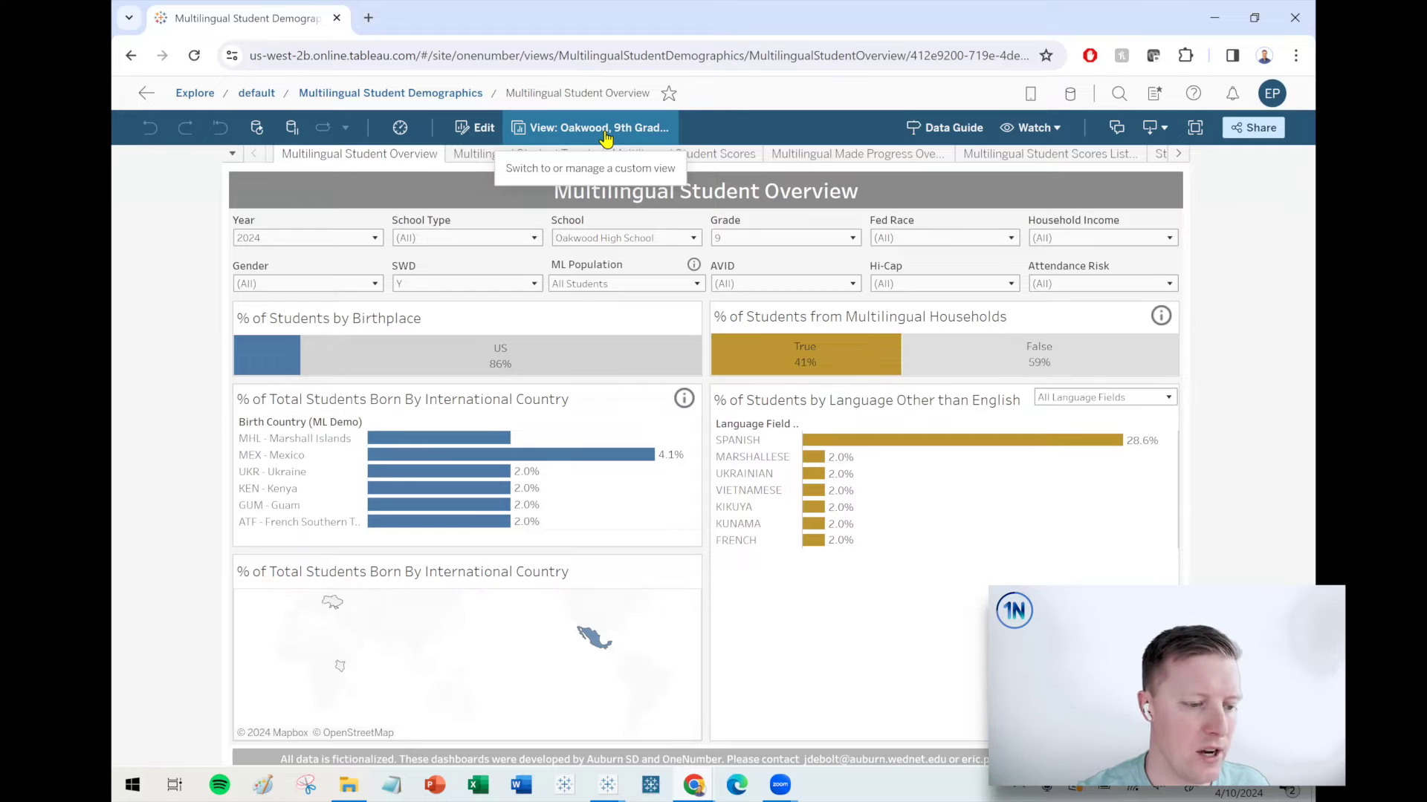
click(604, 128)
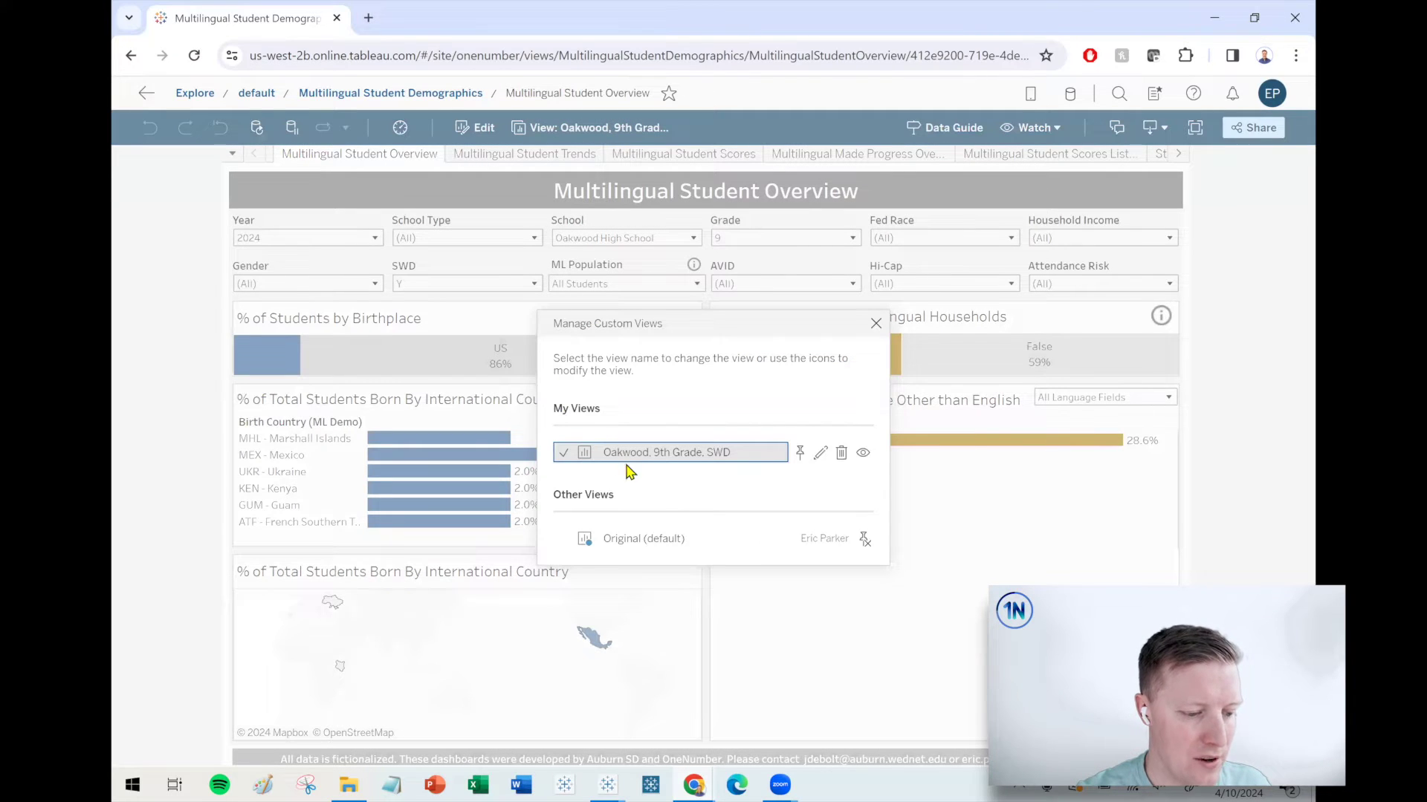
Swap the School filter from Oakwood High School to Horizon High School
click(876, 323)
click(692, 240)
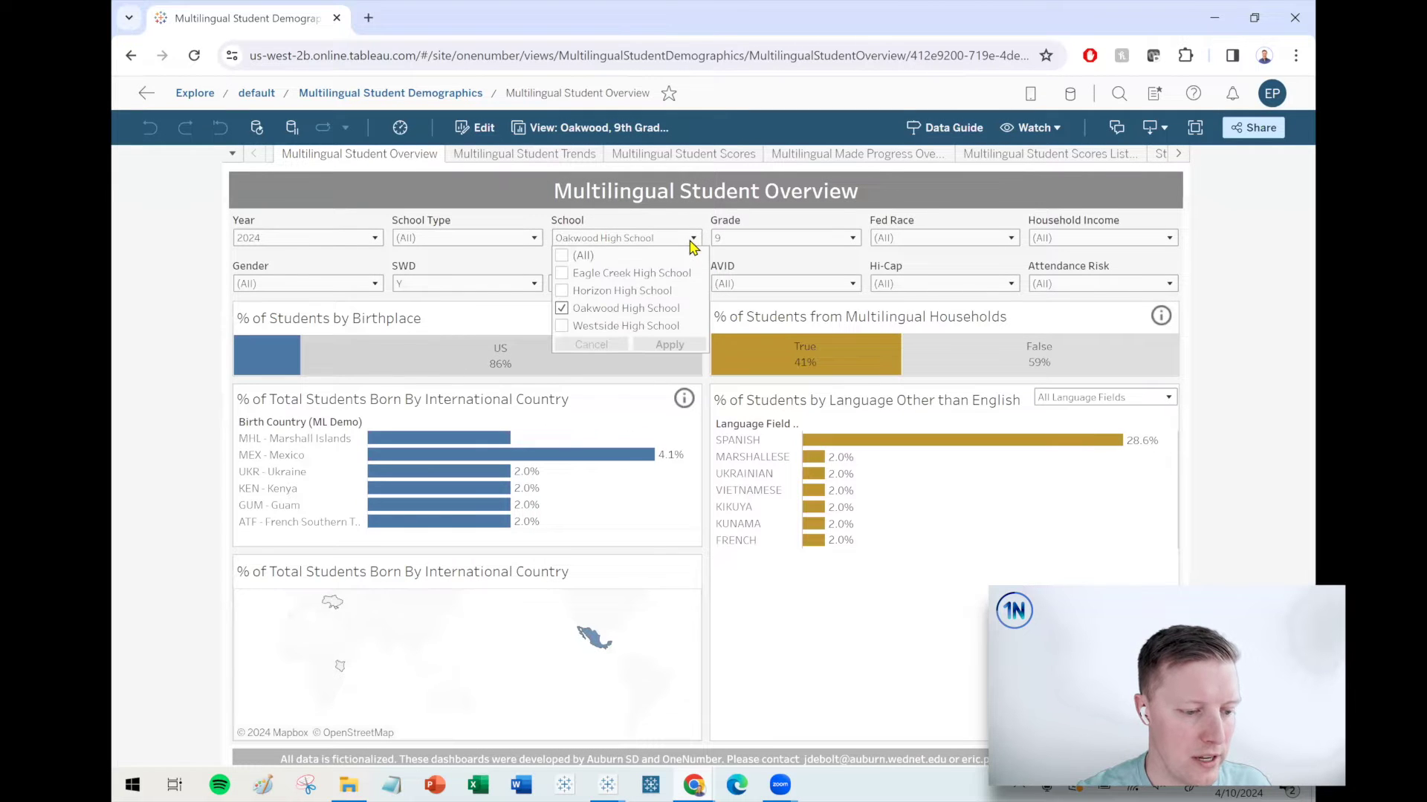
click(561, 308)
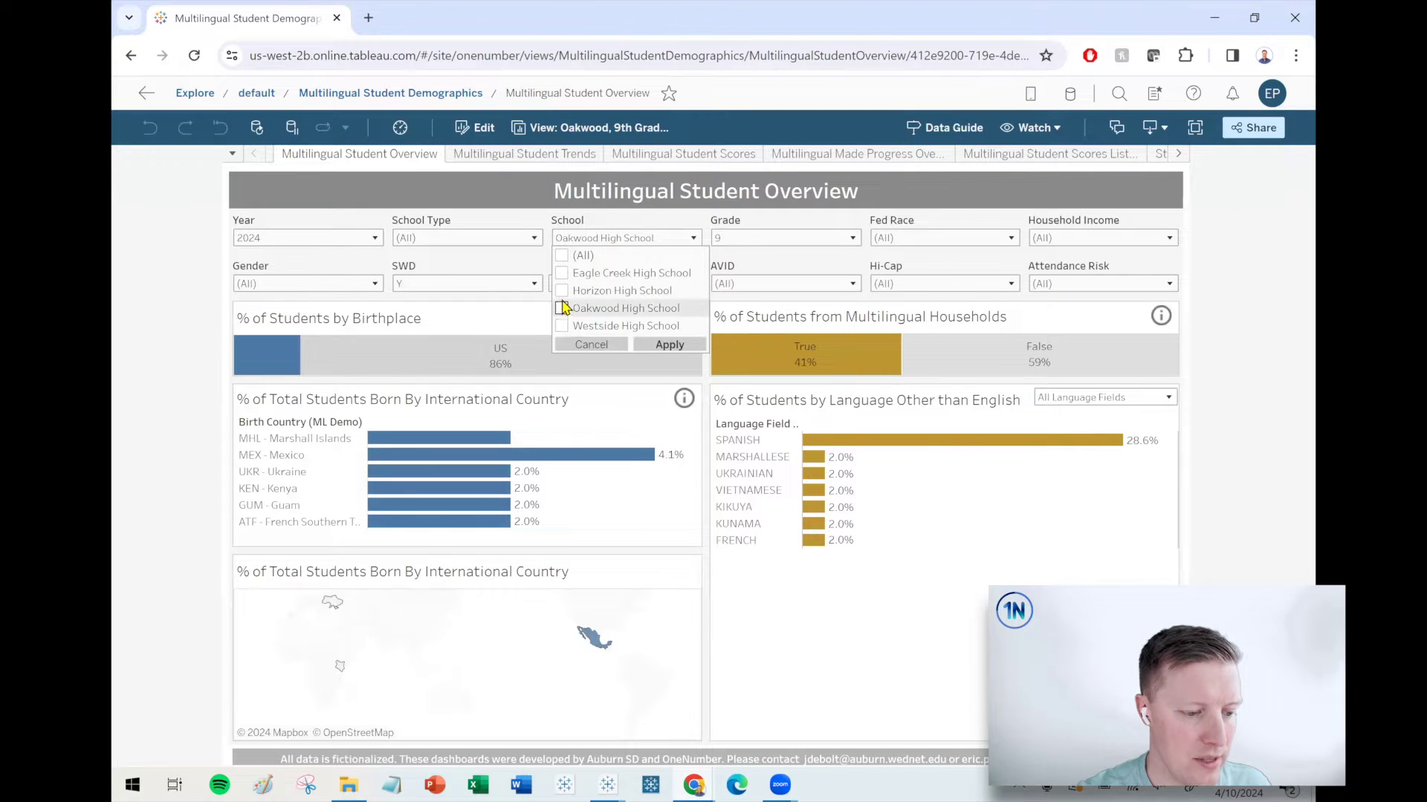
click(561, 291)
click(672, 345)
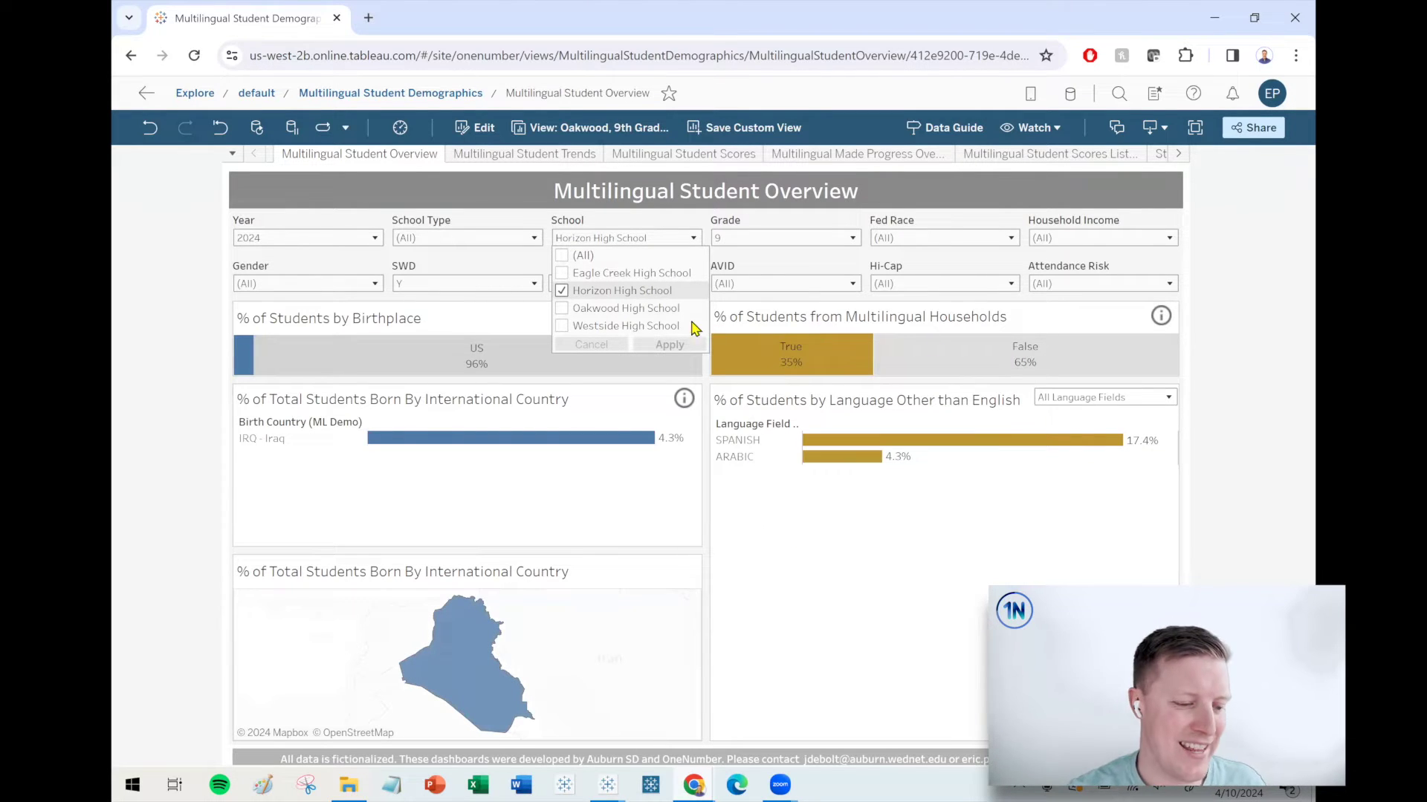
click(602, 130)
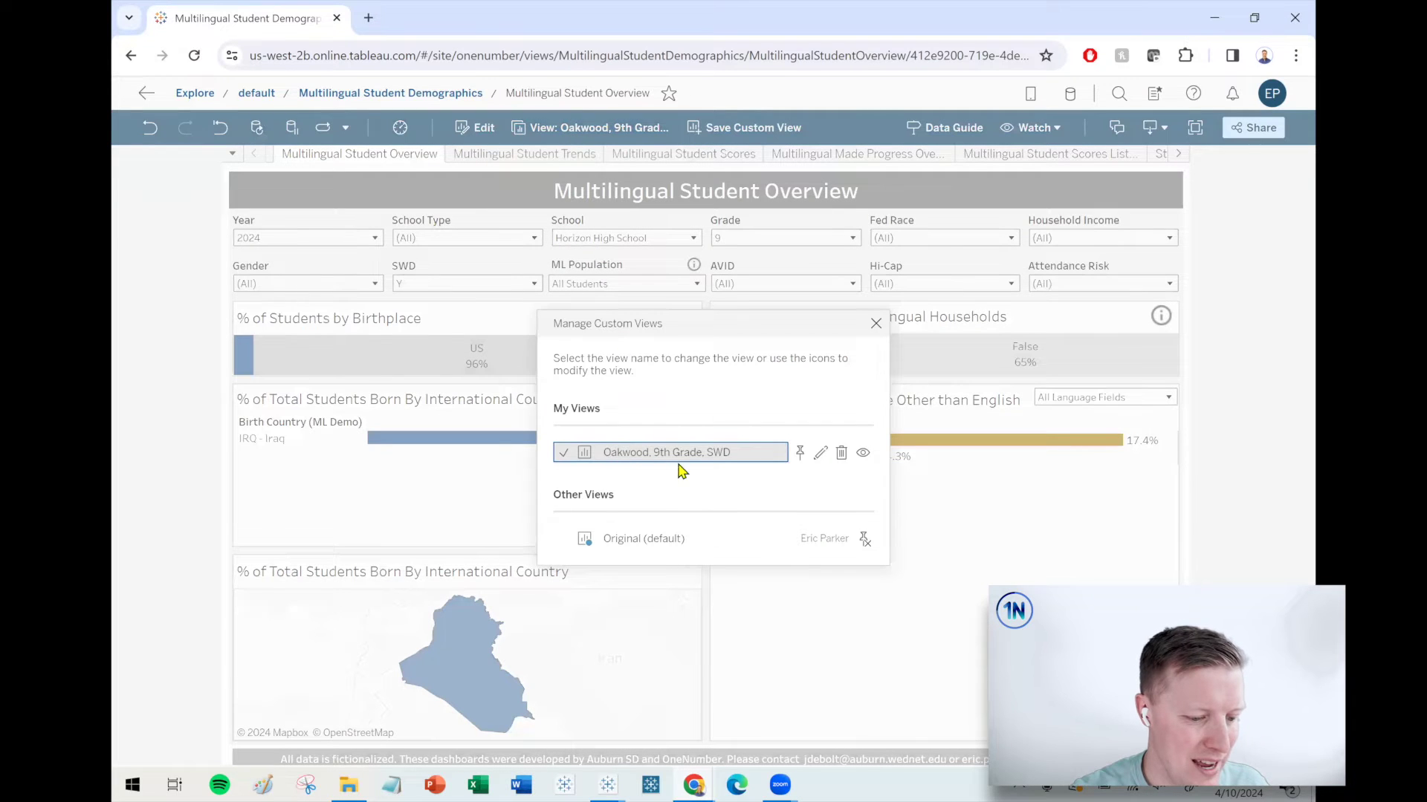
Save a custom view named 'Horizon, 9th Grade, SWD' by replacing Oakwood in the suggested name
click(876, 324)
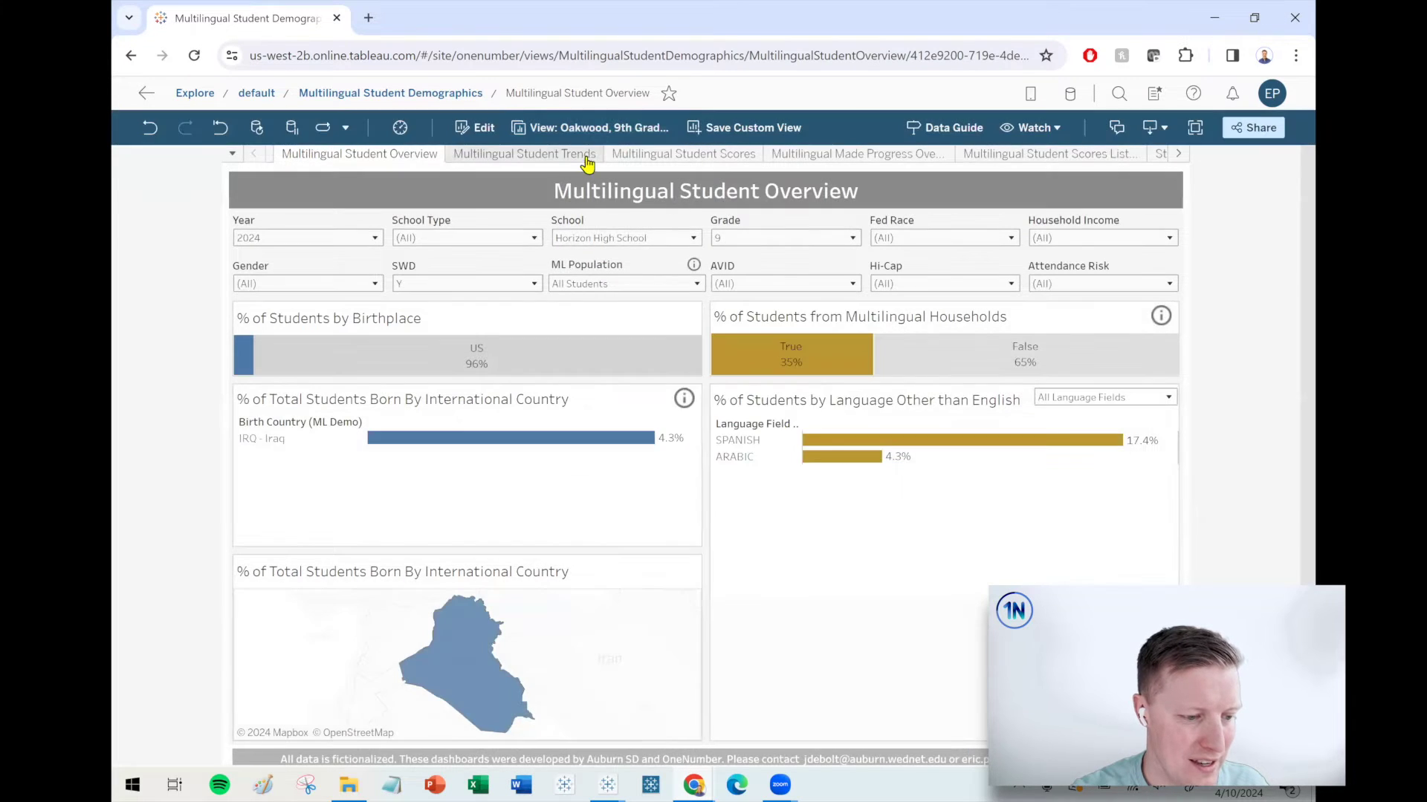
click(742, 133)
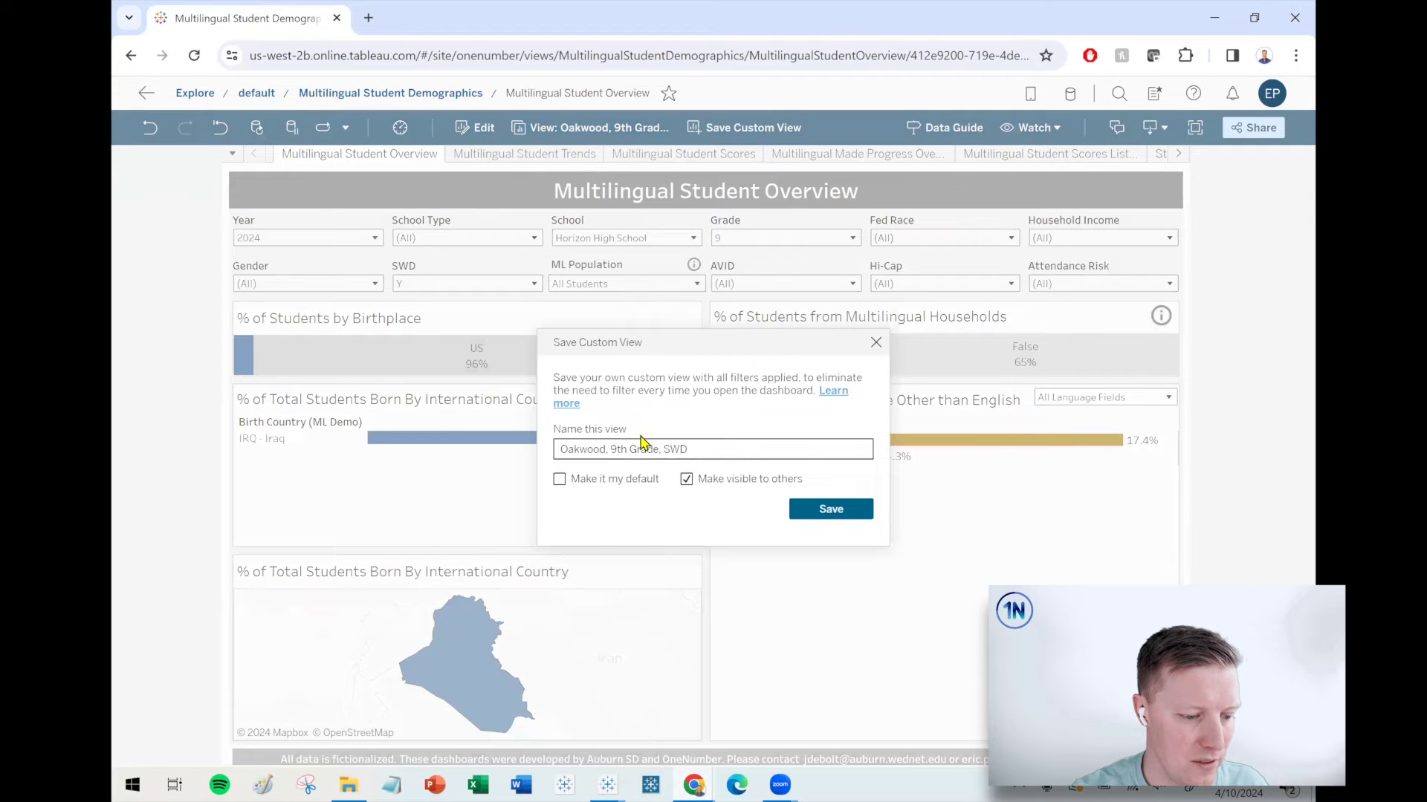
click(606, 449)
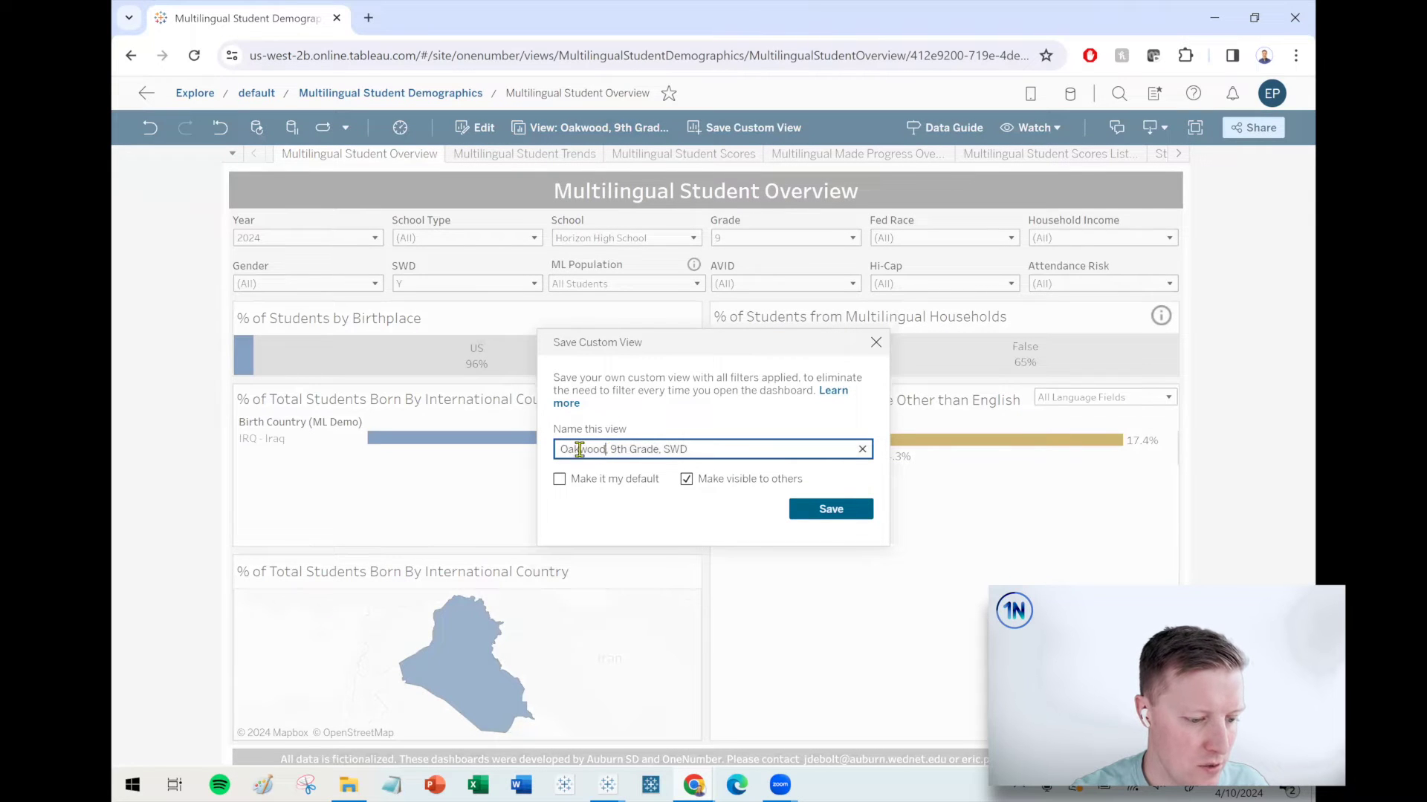
double_click(580, 450)
text(Horizon)
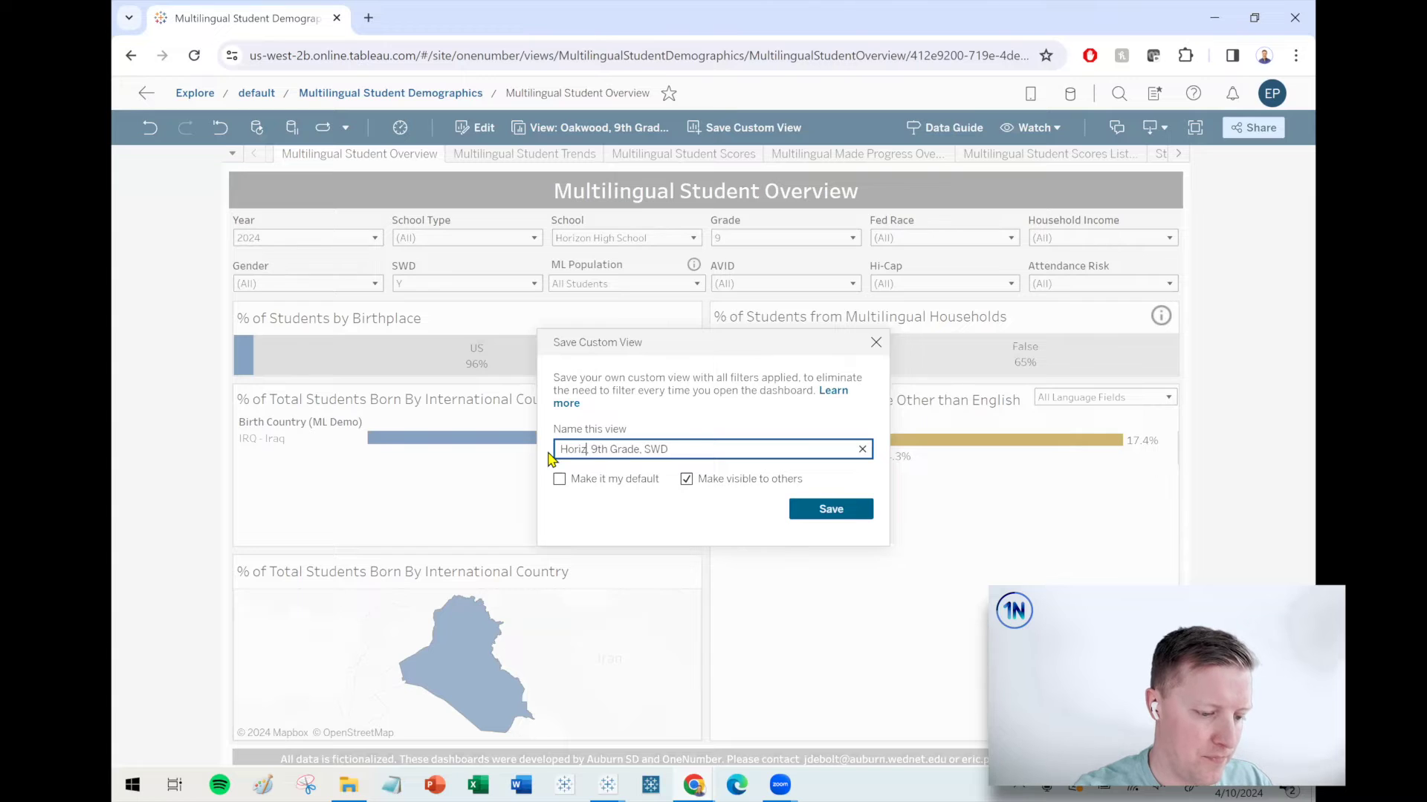
click(847, 510)
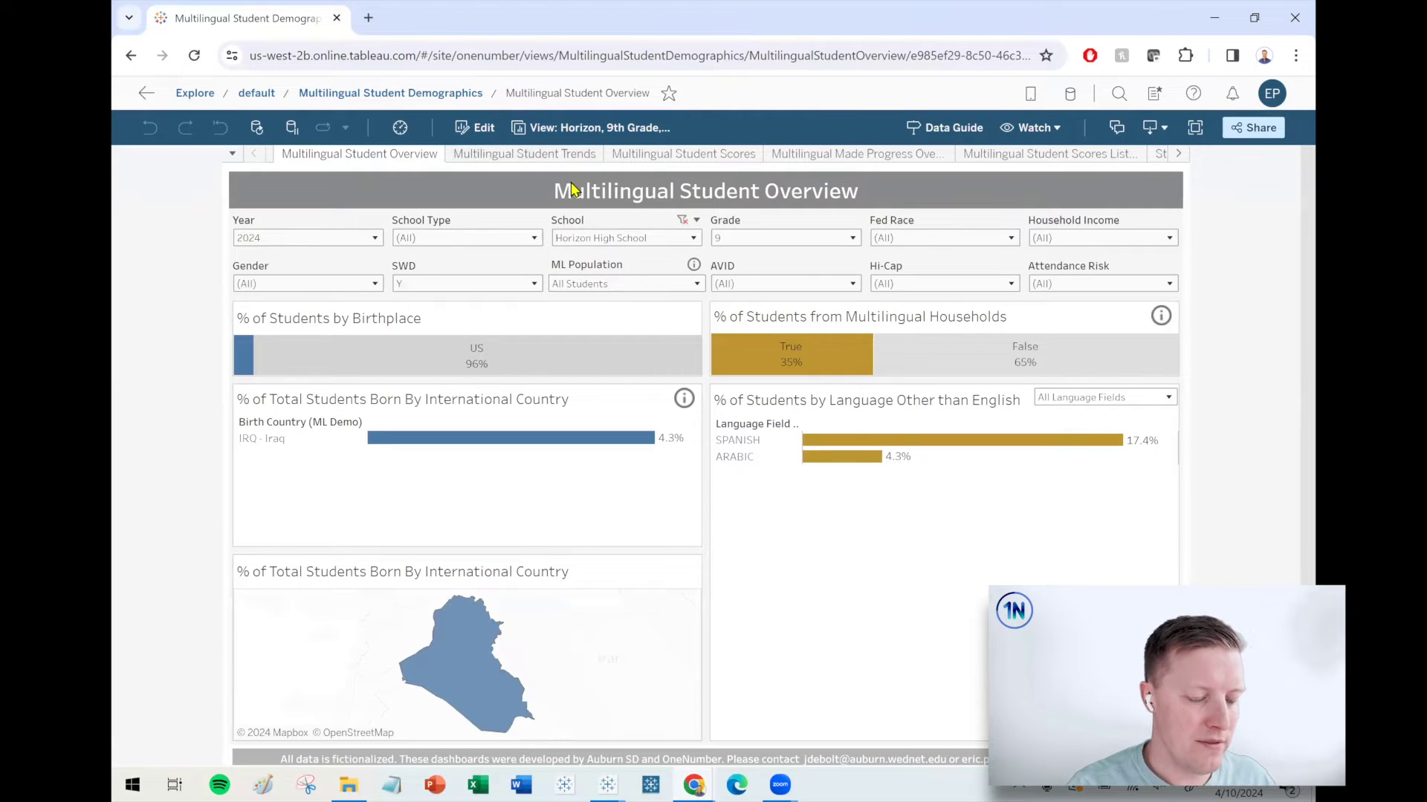
Switch from the Horizon view to the 'Oakwood, 9th Grade, SWD' custom view
click(593, 138)
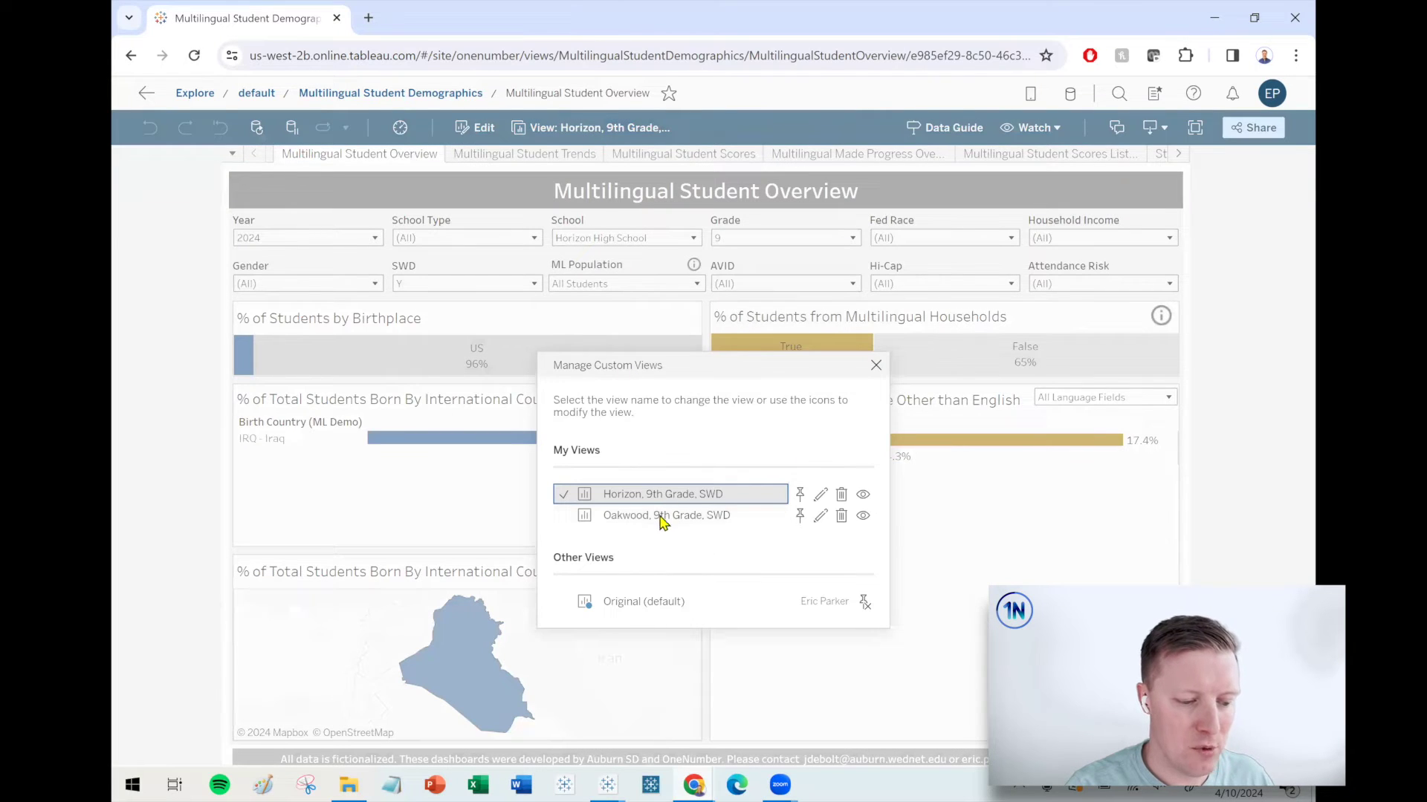
click(656, 518)
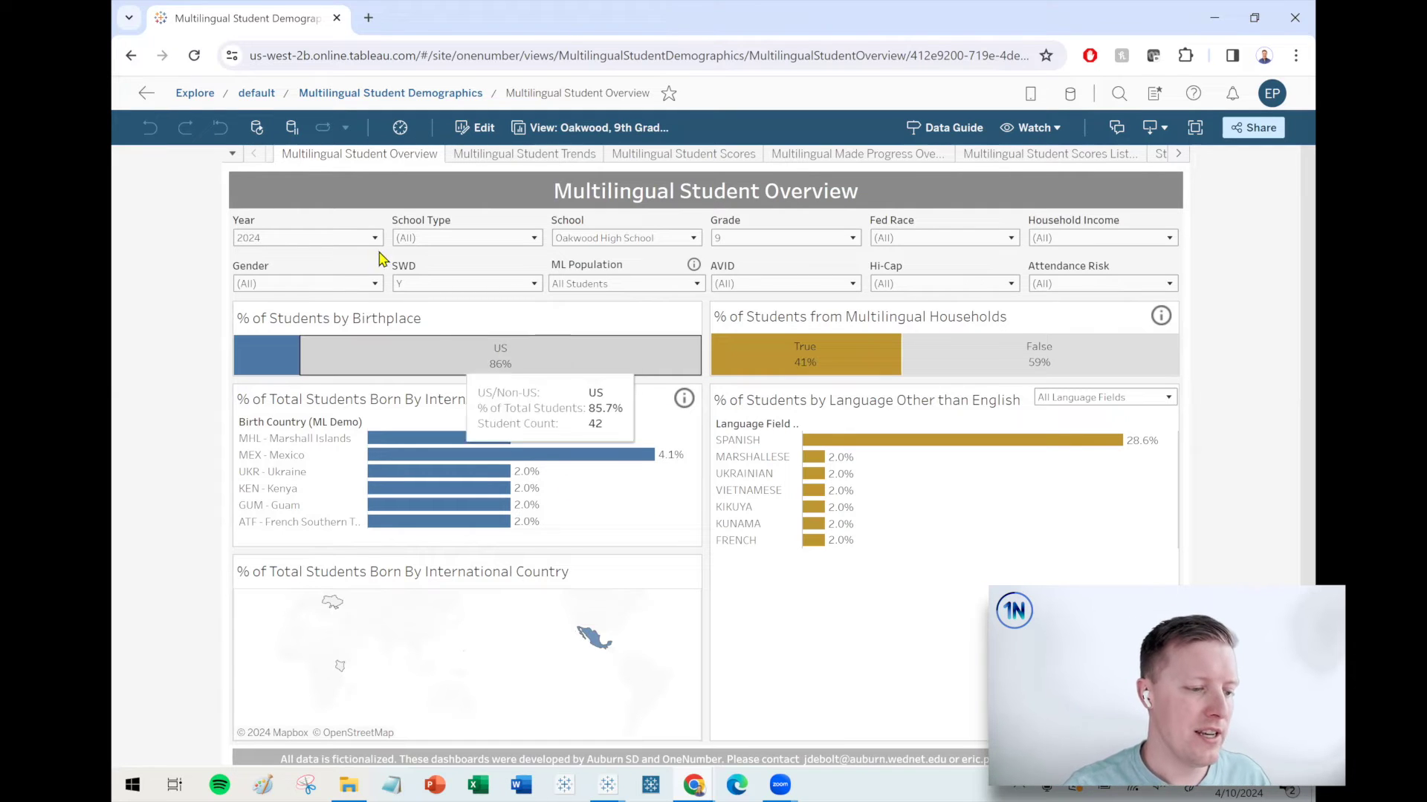
Reopen the Multilingual Student Overview from the Multilingual Student Demographics workbook page
click(409, 100)
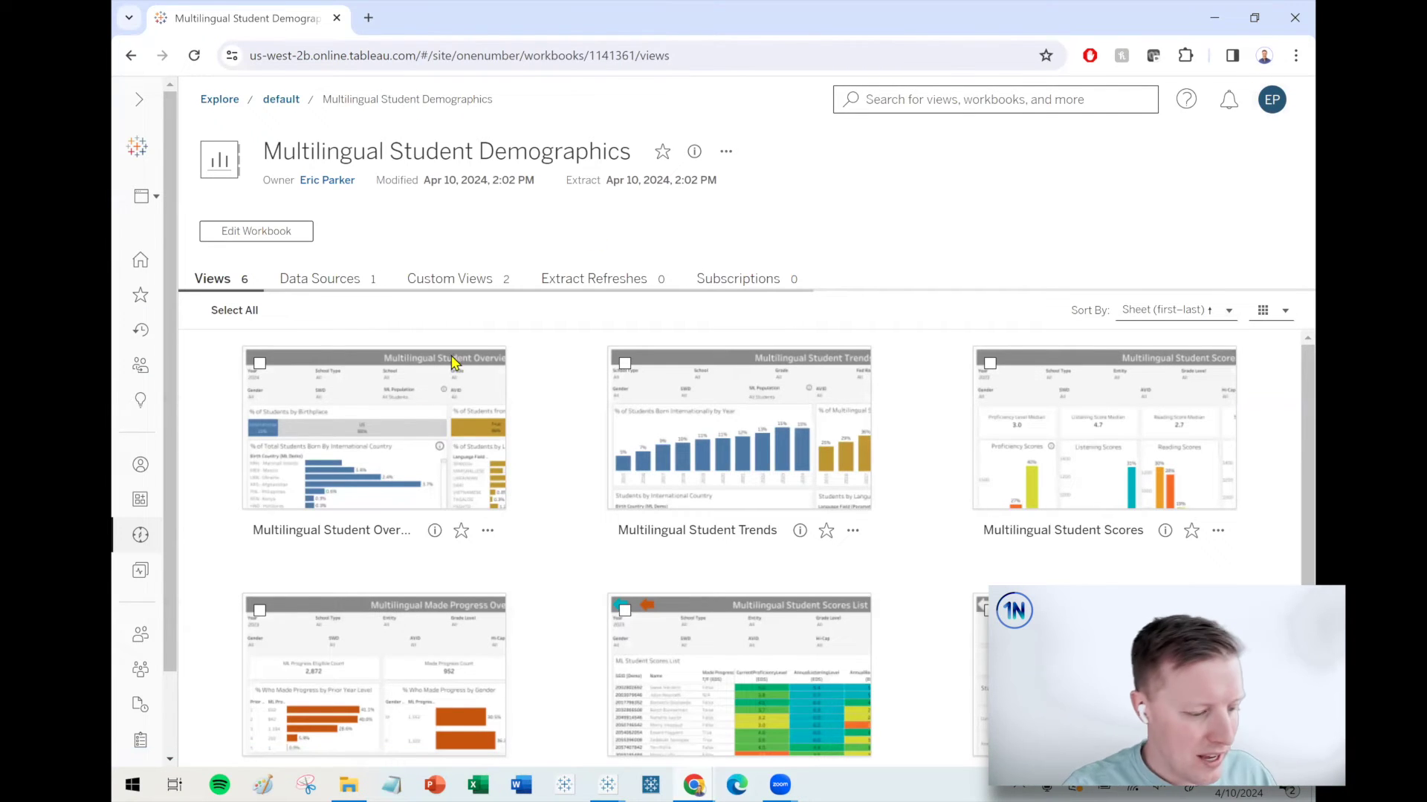
click(417, 395)
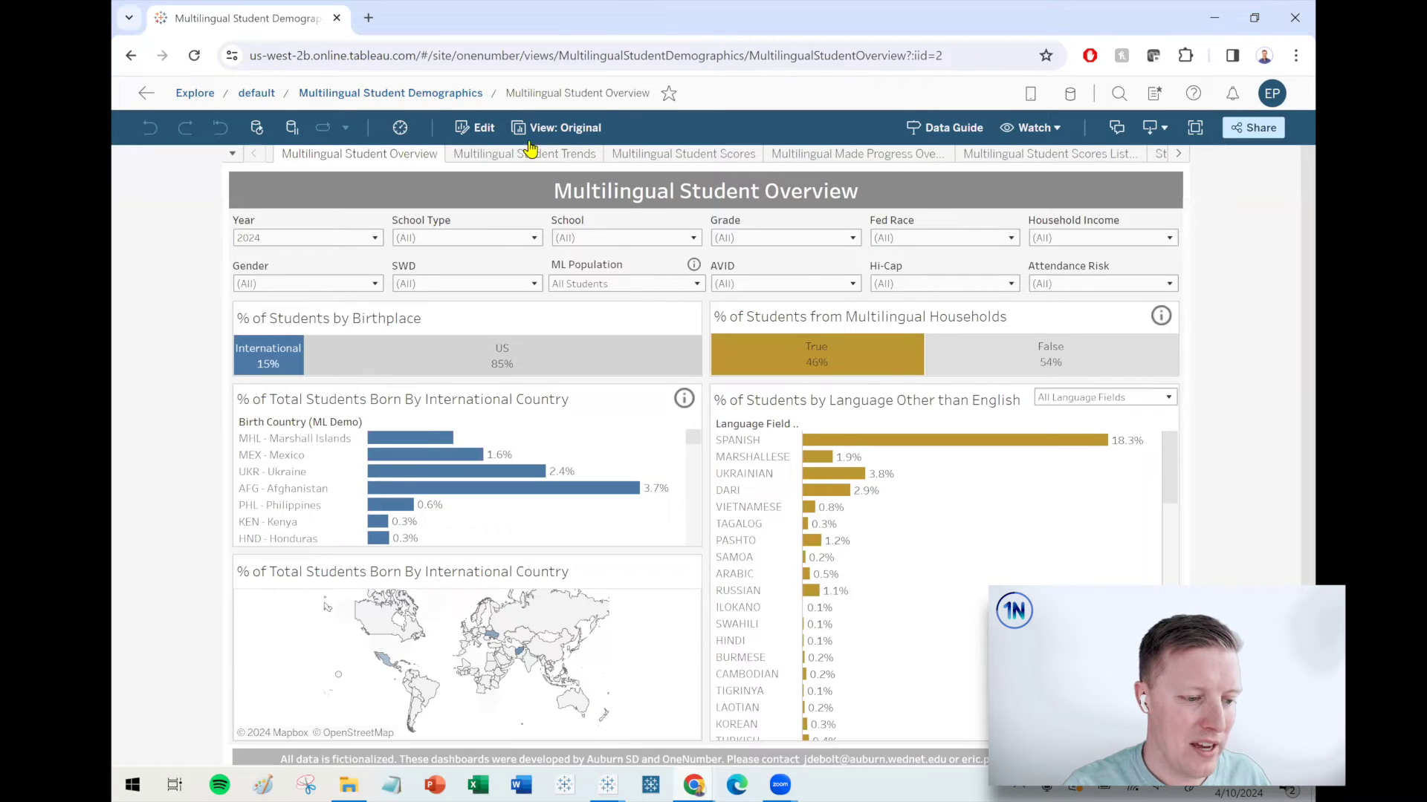
Apply the 'Oakwood, 9th Grade, SWD' custom view from My Views instead of the Original view
click(554, 135)
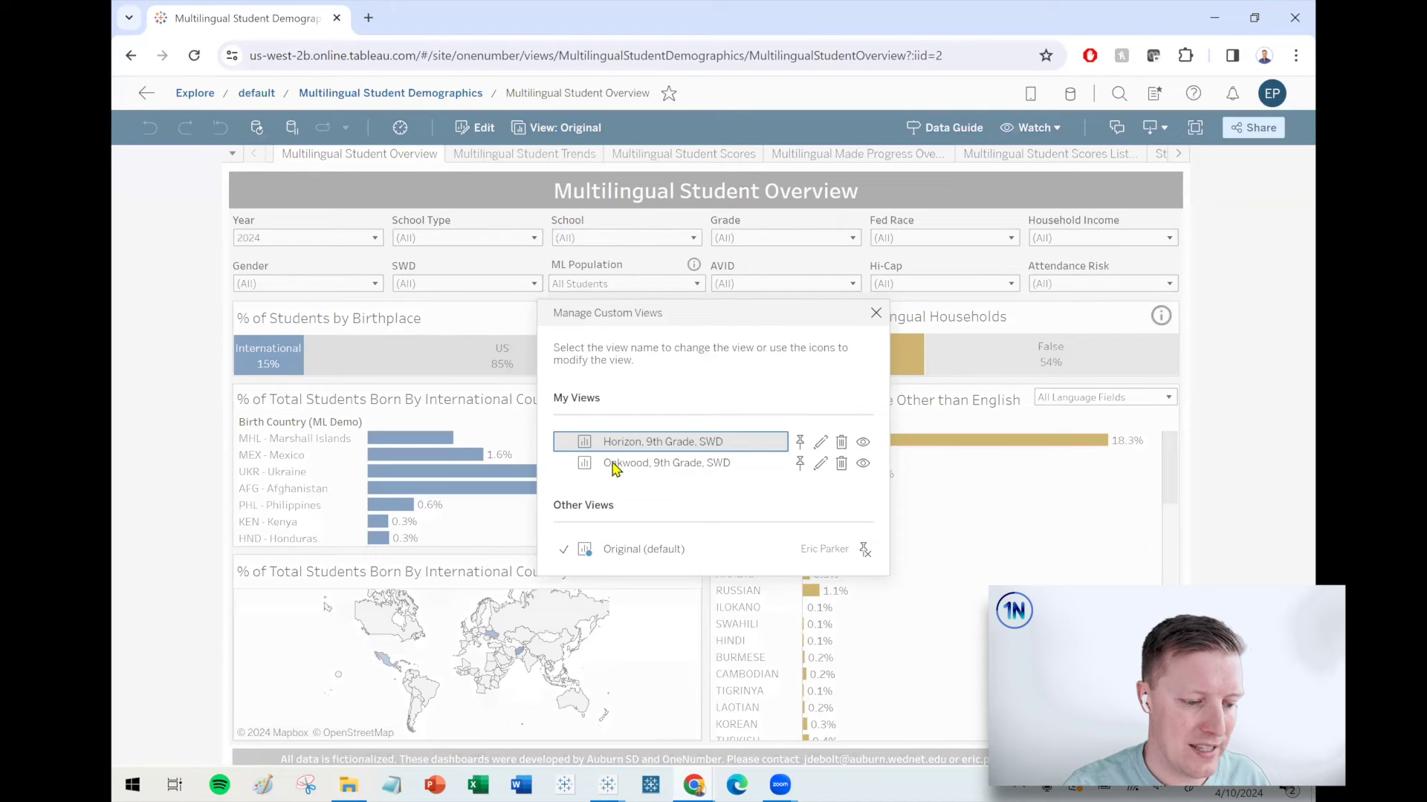
click(613, 465)
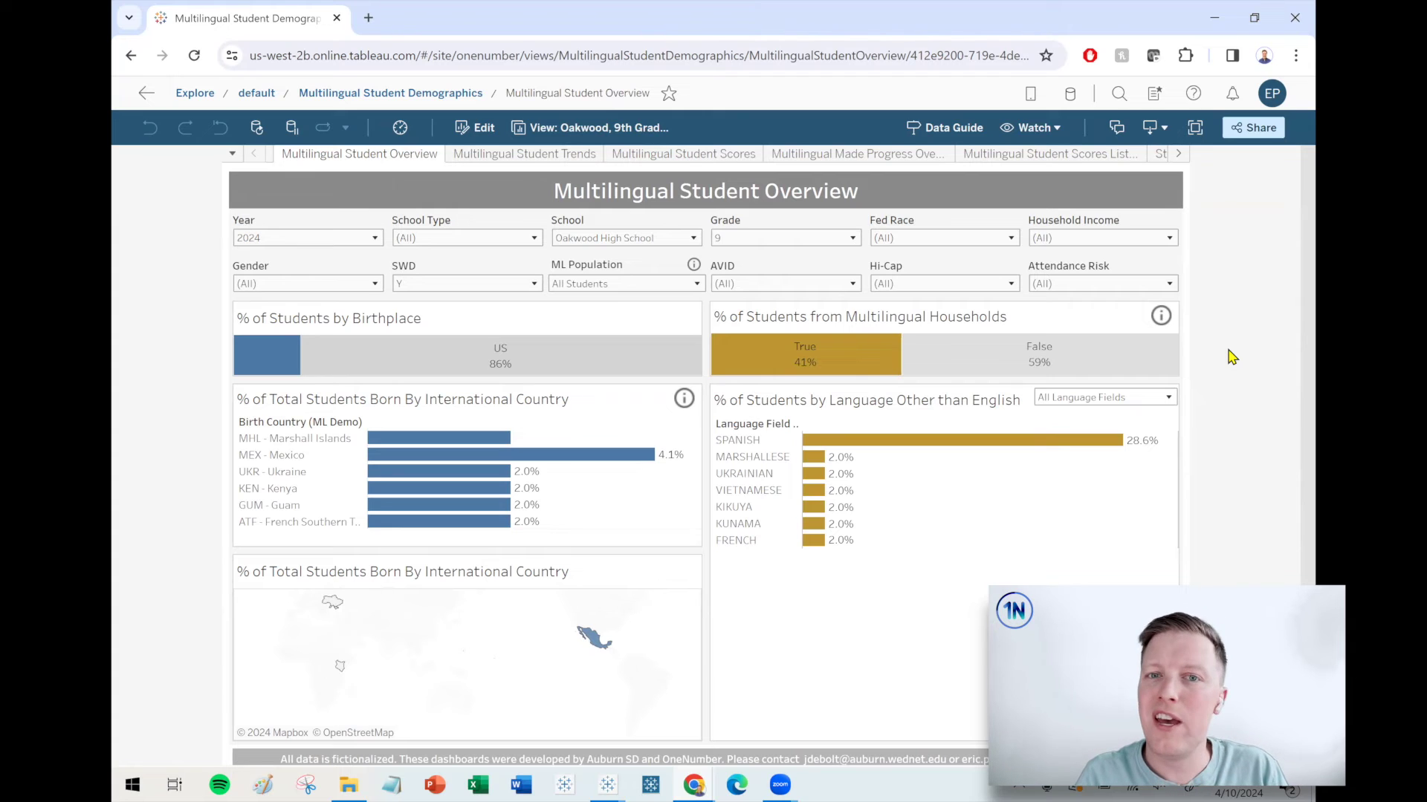
Cross-filter the dashboard by selecting the MHL - Marshall Islands birth country bar
click(461, 439)
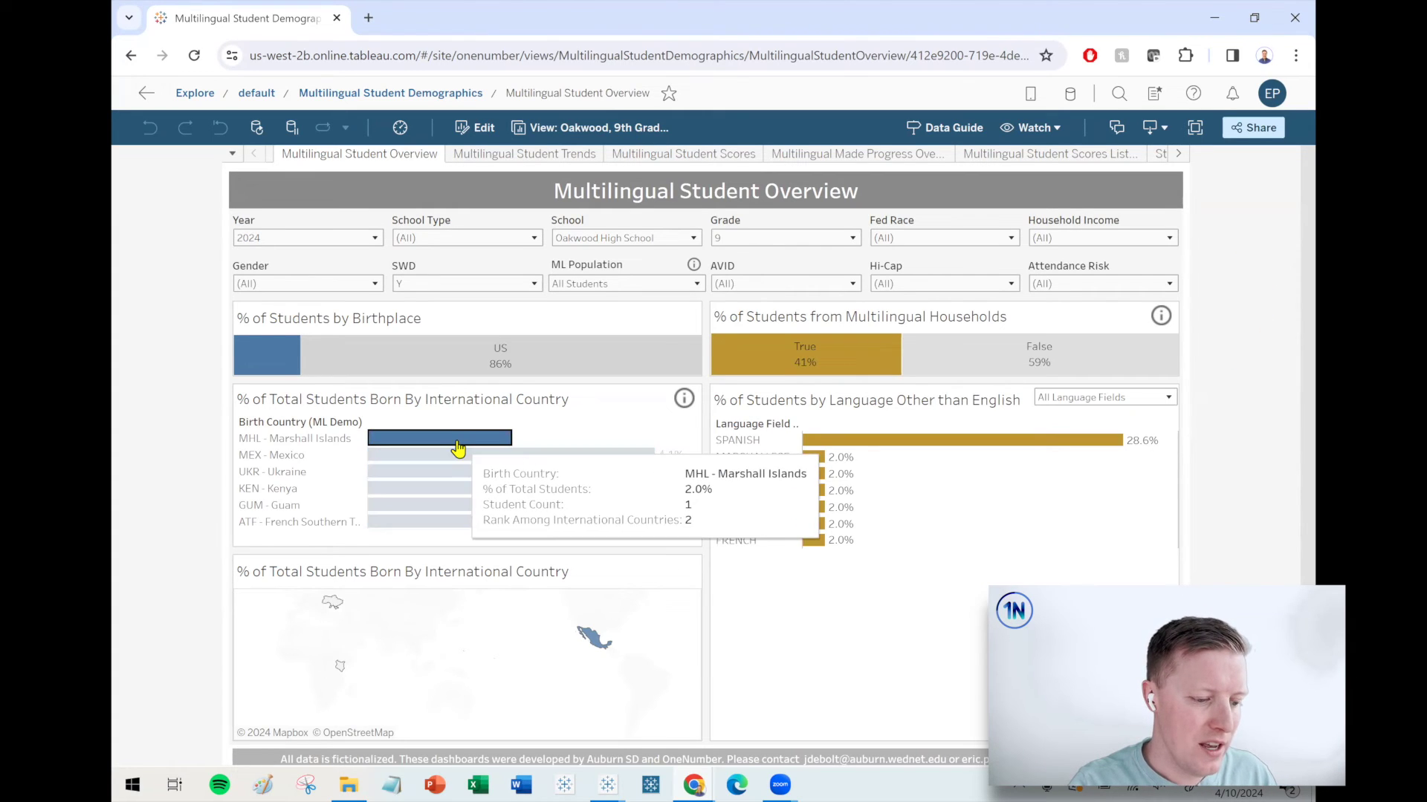